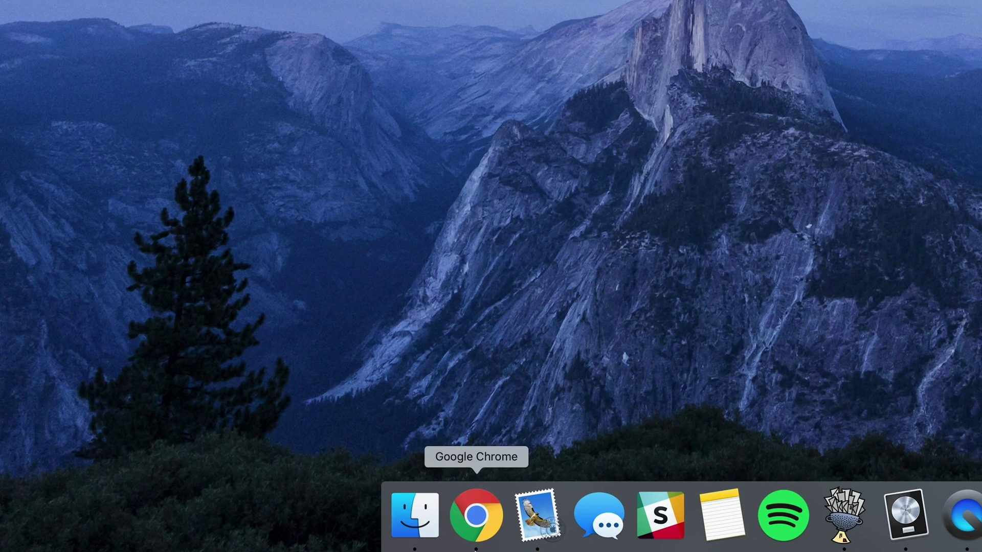
Step: Open Google Chrome's Dock menu and hold Option to reveal Force Quit
{"action": "right_click", "coordinate": [487, 527]}
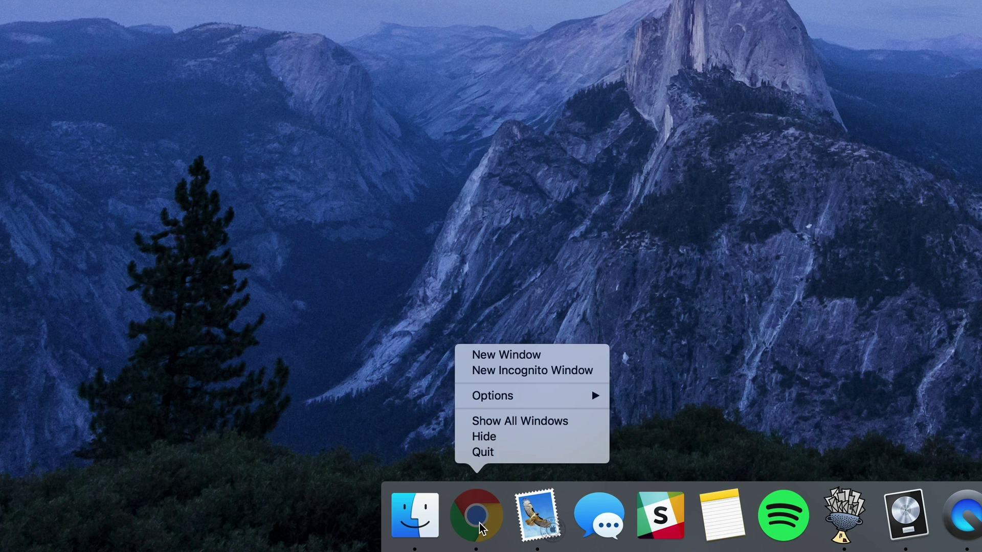
{"action": "key", "text": "Escape"}
{"action": "right_click", "coordinate": [481, 526]}
{"action": "key", "text": "alt"}
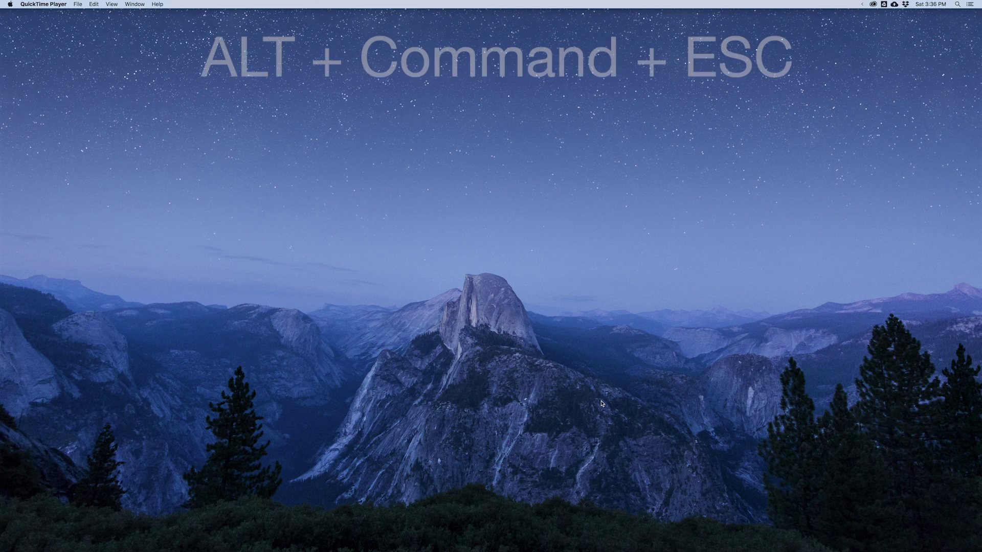
Step: Select Google Chrome in Force Quit Applications, request Force Quit, then back out of the confirmation
{"action": "key", "text": "alt+super+Escape"}
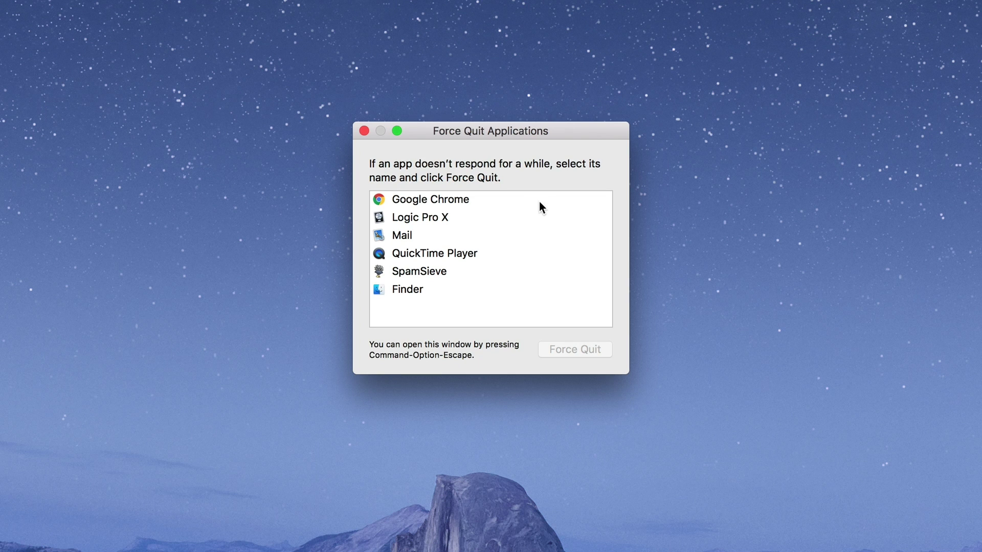
{"action": "left_click", "coordinate": [464, 201]}
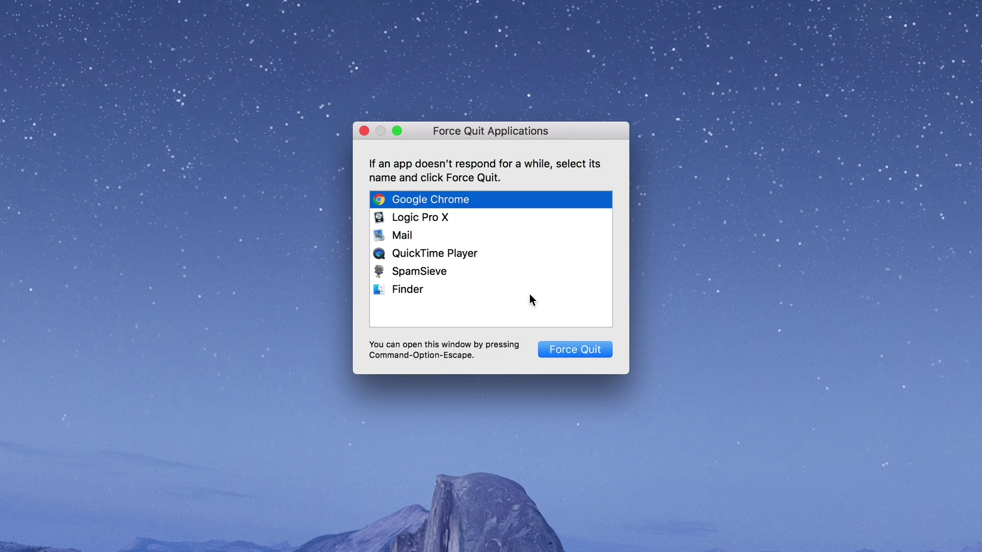
{"action": "left_click", "coordinate": [561, 349]}
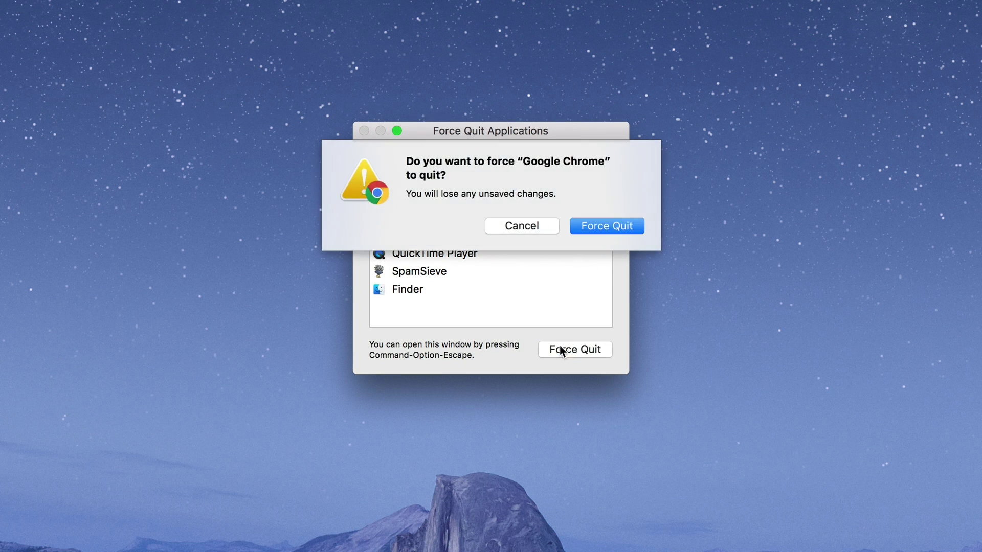
{"action": "left_click", "coordinate": [529, 226]}
Step: Relaunch Finder from Force Quit Applications, then launch Activity Monitor through Spotlight
{"action": "left_click", "coordinate": [491, 290]}
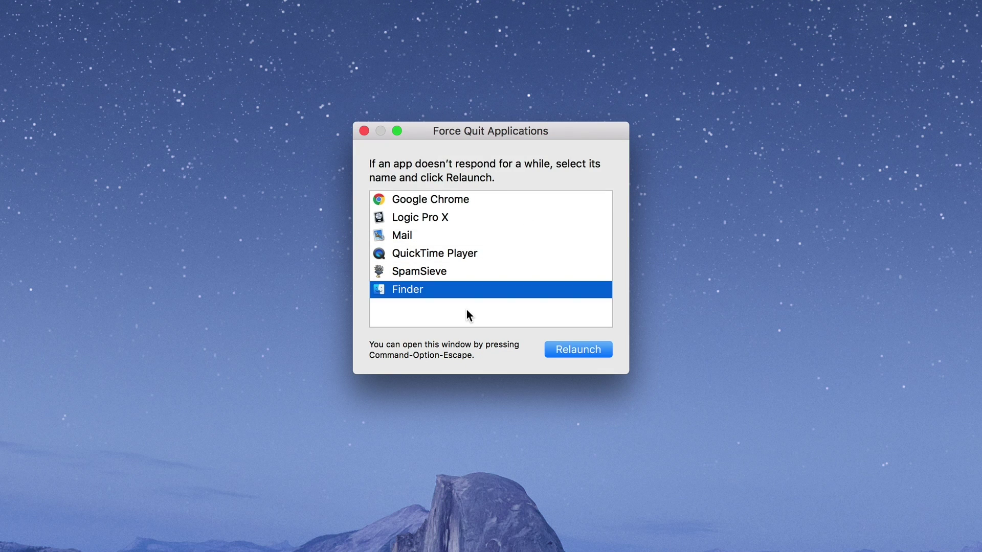
{"action": "left_click", "coordinate": [577, 349]}
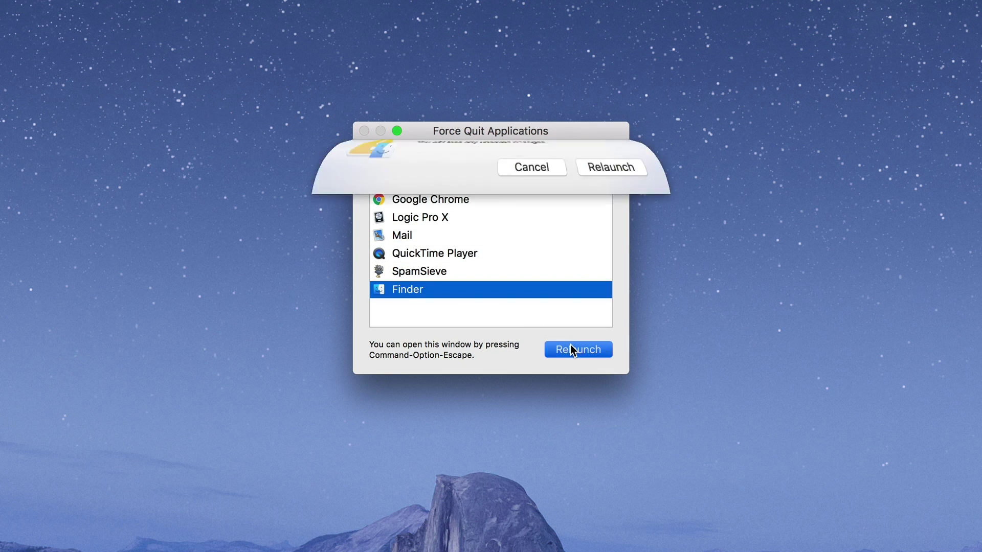
{"action": "left_click", "coordinate": [607, 220]}
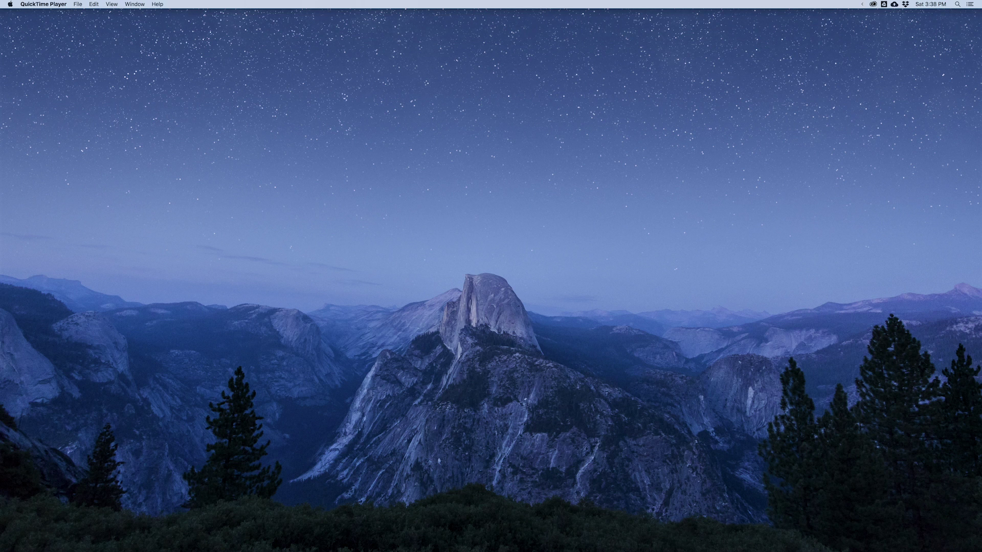
{"action": "key", "text": "super+space"}
{"action": "type", "text": "acti"}
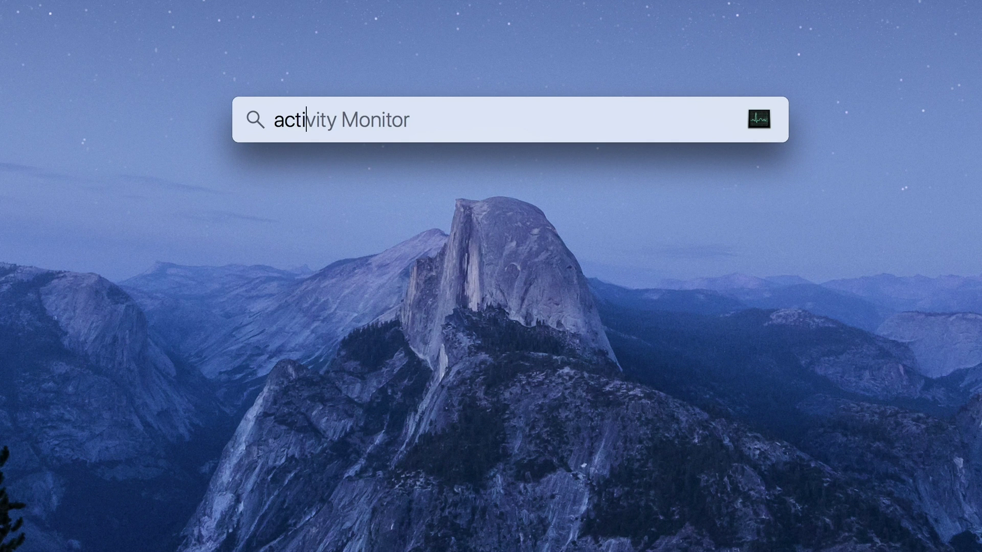
{"action": "key", "text": "Return"}
Step: Filter Activity Monitor's processes to 'notes', select Notes, and ask to quit it
{"action": "left_click", "coordinate": [734, 67]}
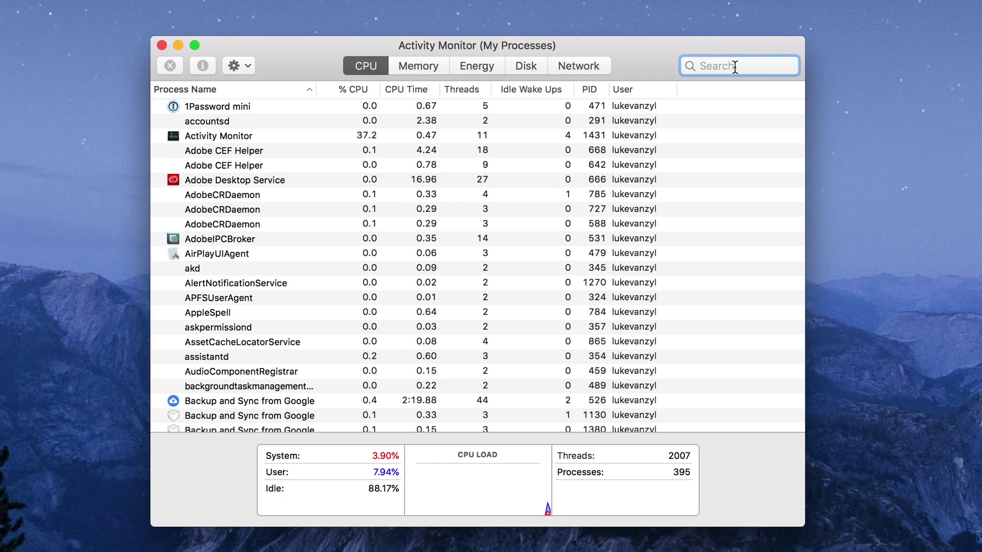
{"action": "type", "text": "not"}
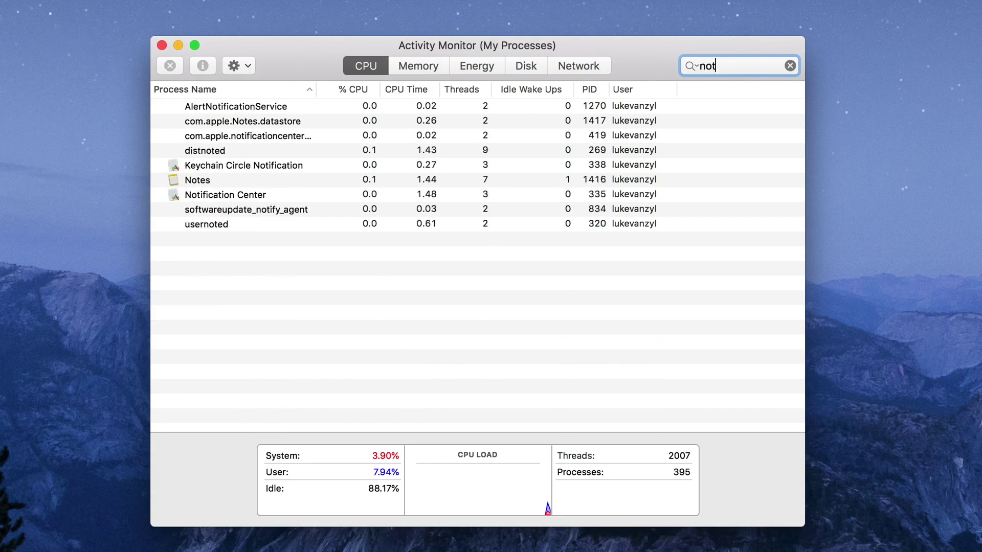
{"action": "type", "text": "es"}
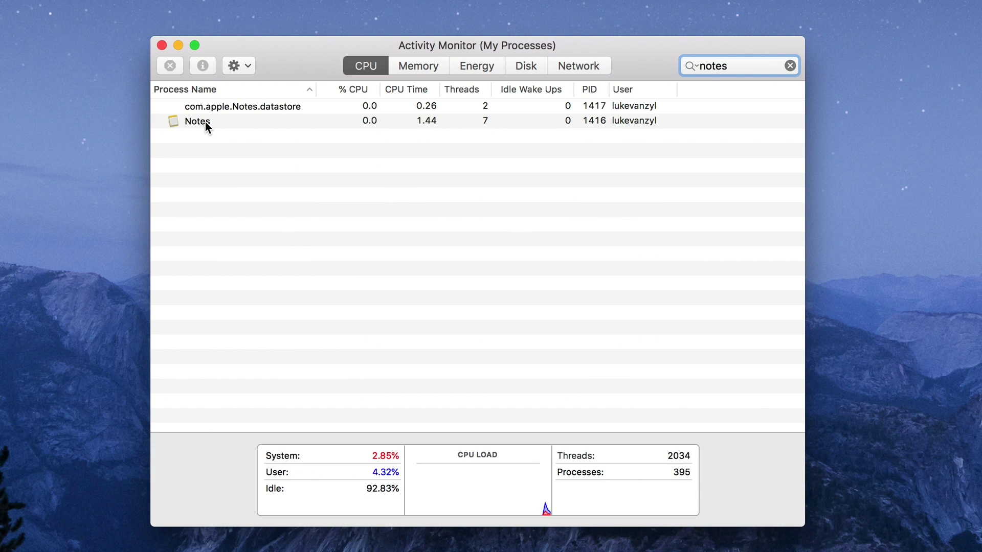
{"action": "left_click", "coordinate": [206, 120]}
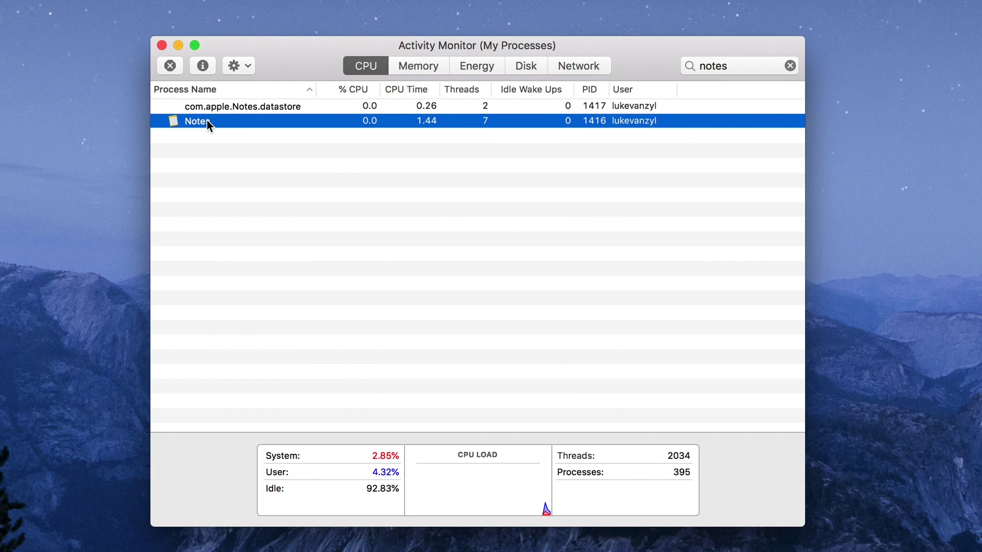
{"action": "left_click", "coordinate": [171, 67]}
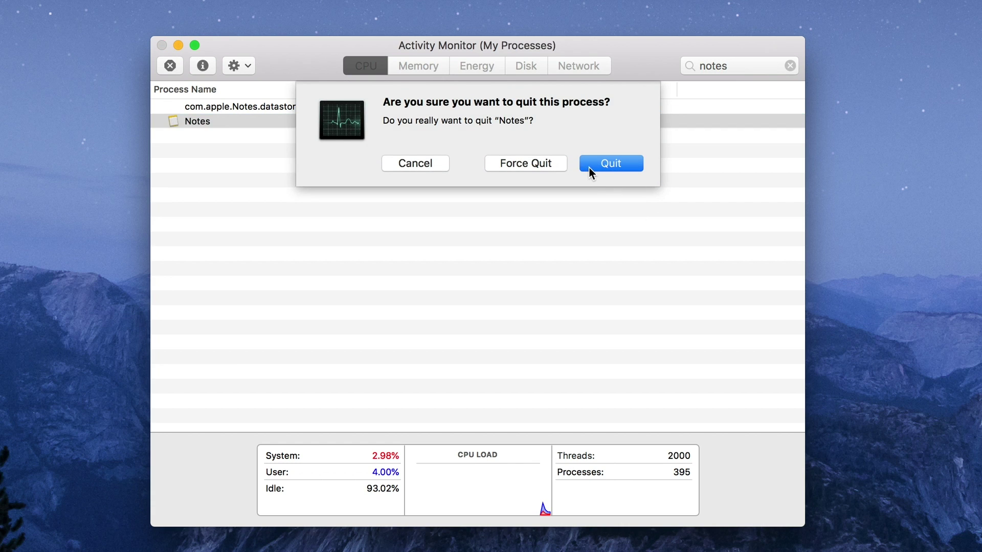
Step: Choose Force Quit in the Notes quit confirmation
{"action": "left_click", "coordinate": [544, 166]}
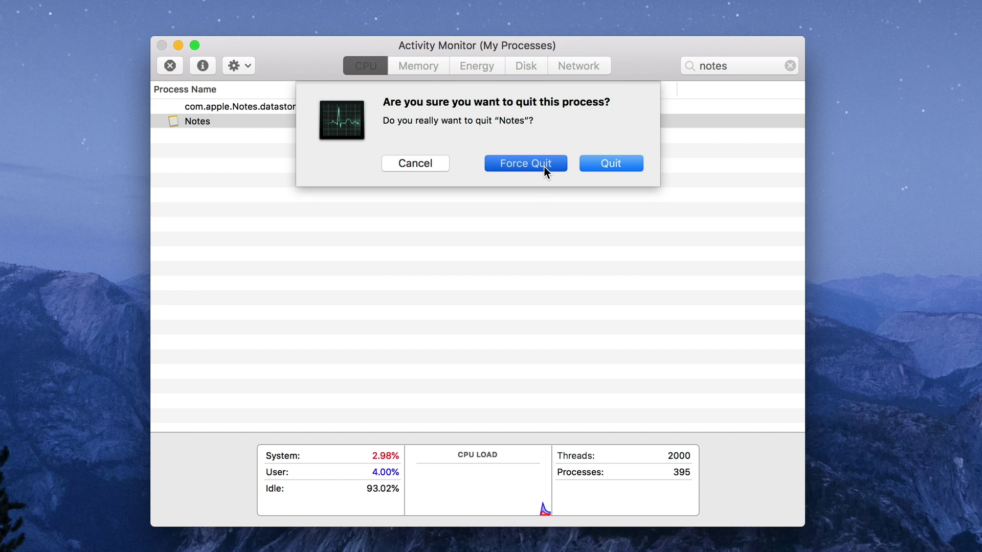